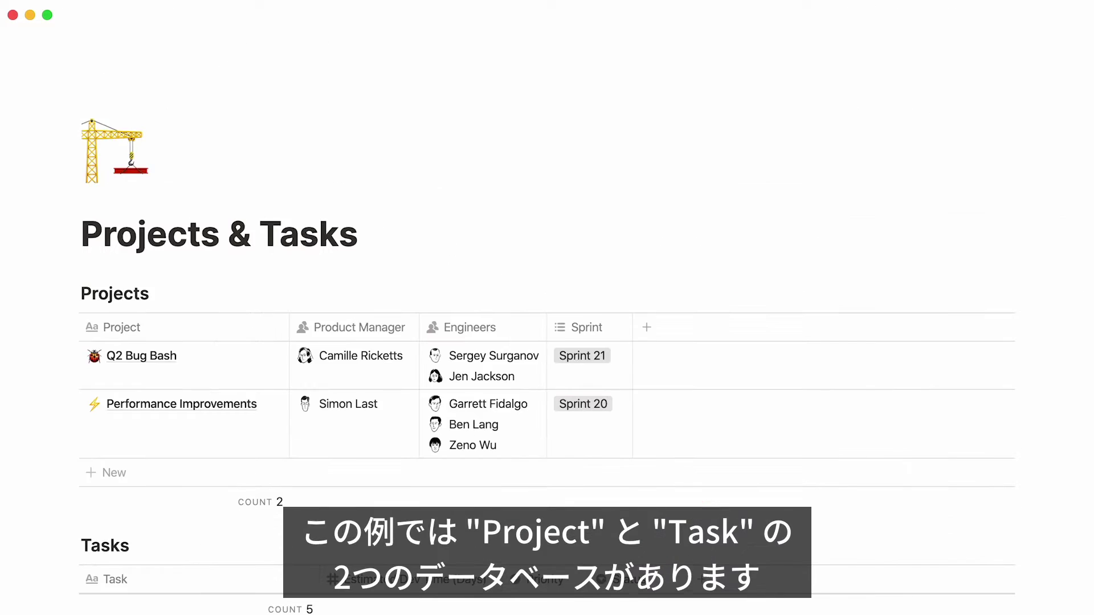
# Add a new property named 'Projects' to the Tasks table.
pyautogui.scroll(-3, 547, 342)
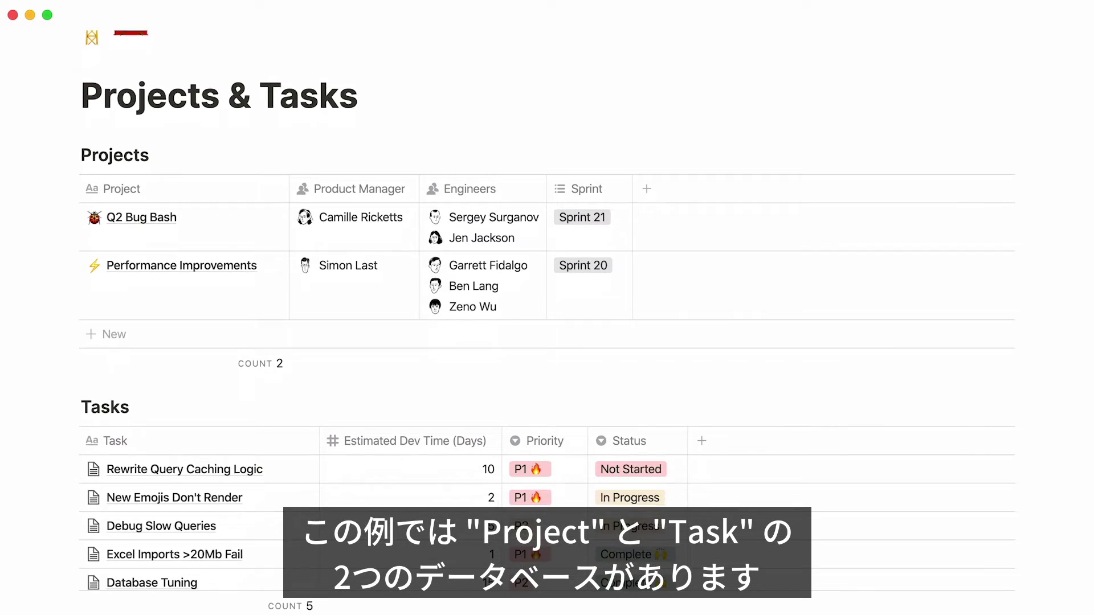
pyautogui.scroll(-1, 547, 353)
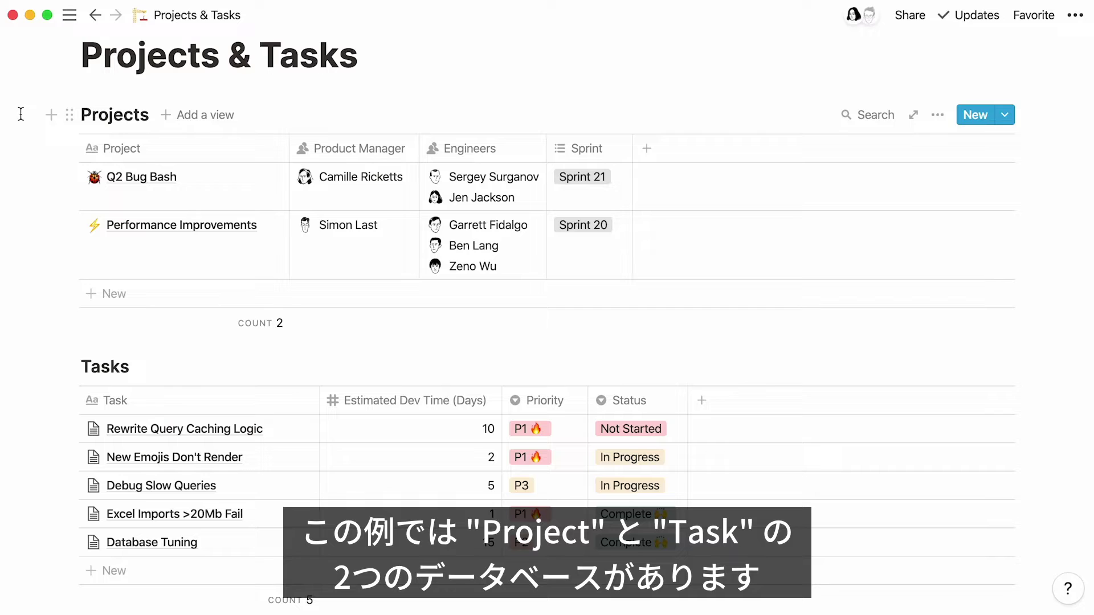
pyautogui.moveTo(38, 371)
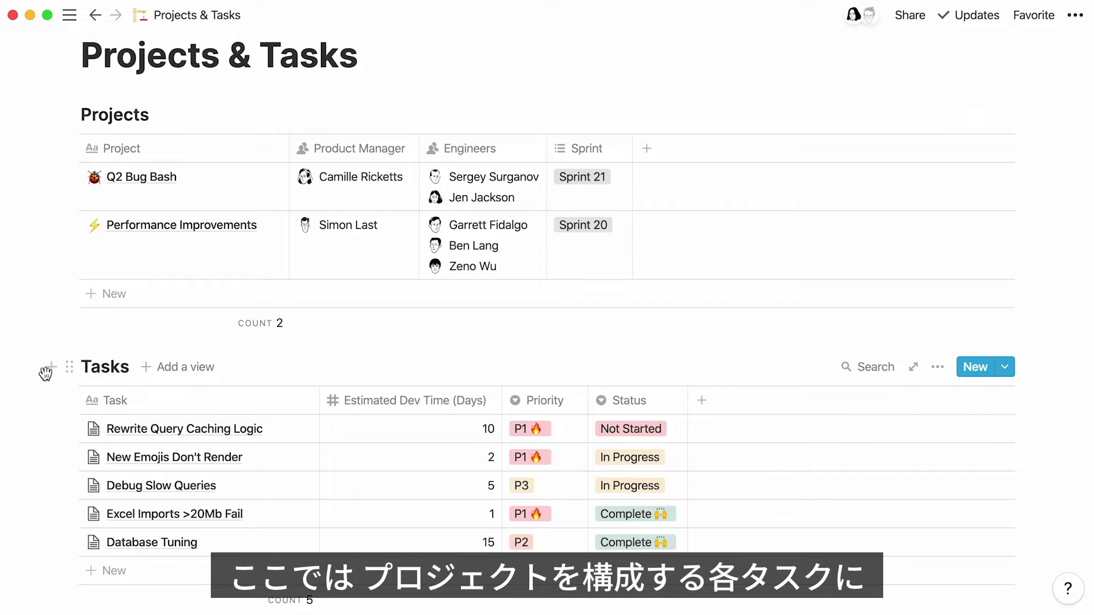
pyautogui.moveTo(120, 434)
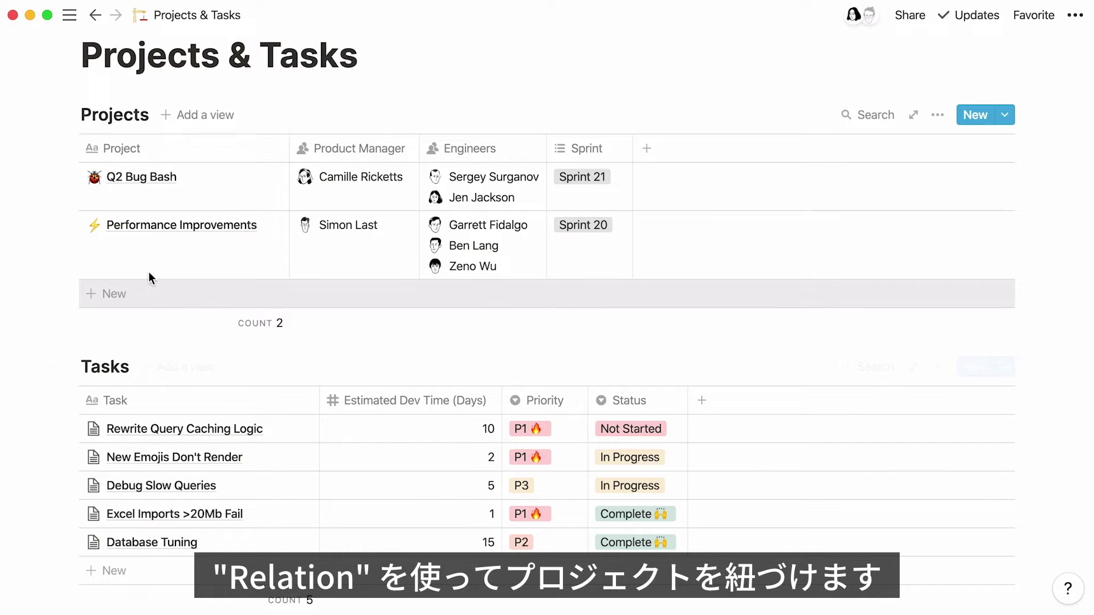
pyautogui.moveTo(155, 200)
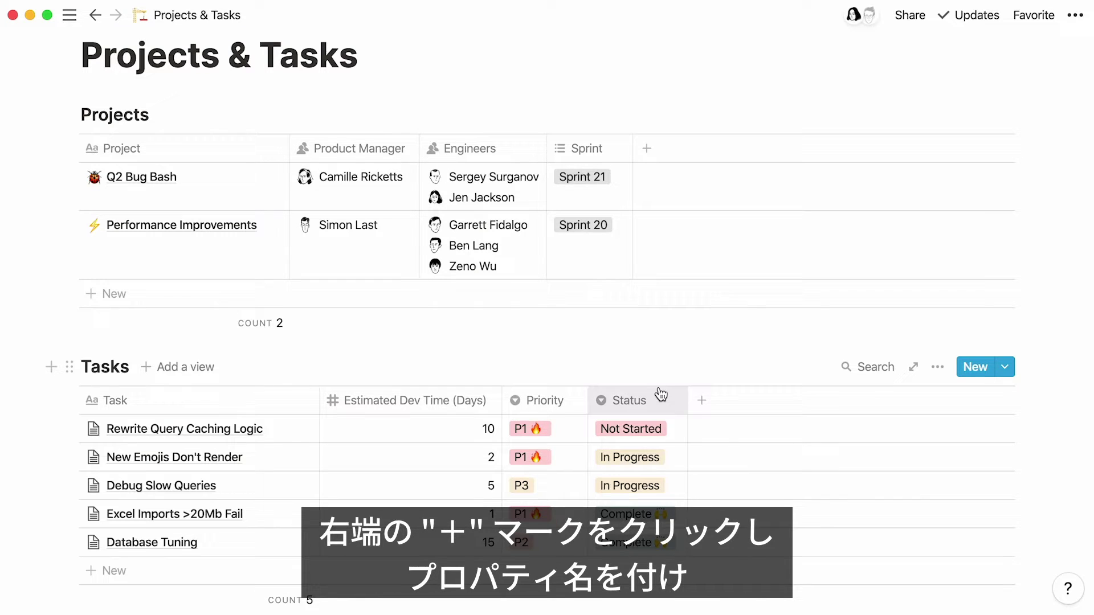
pyautogui.click(702, 404)
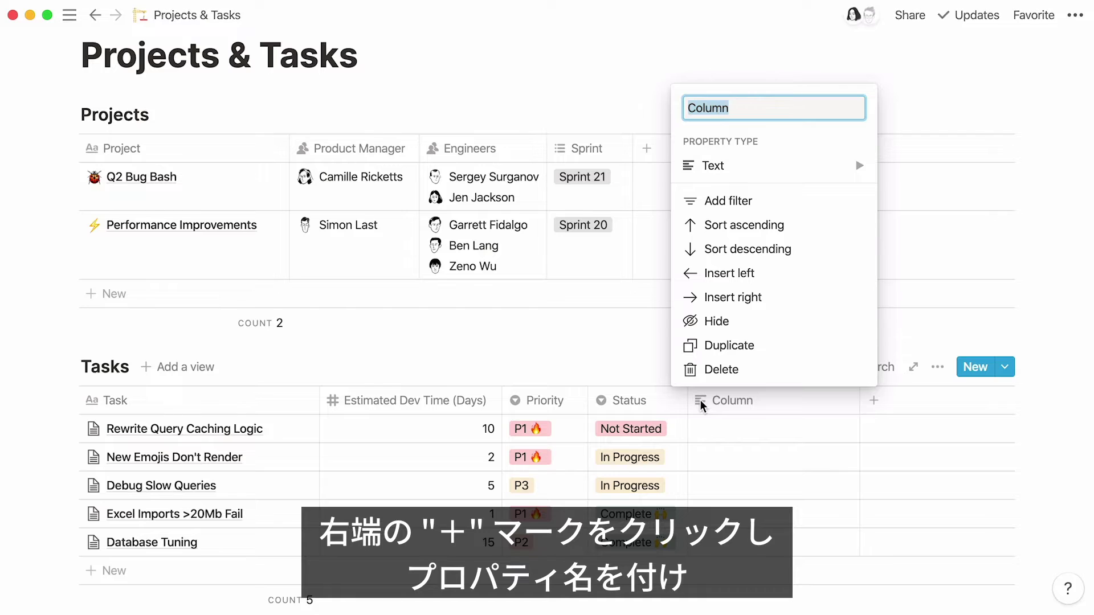
pyautogui.write('Projects')
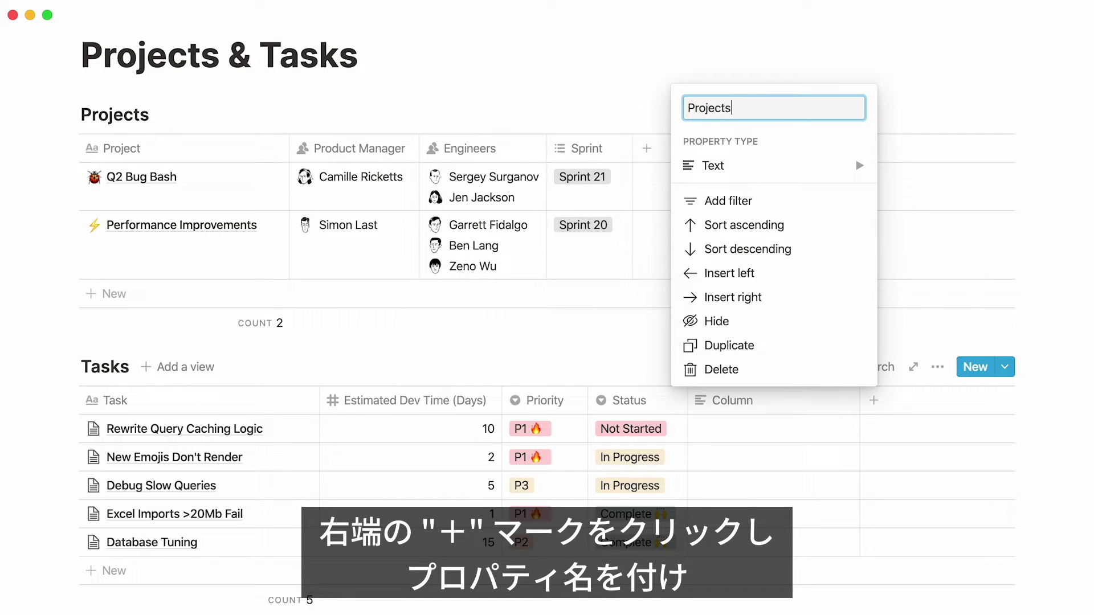
# Make the Projects property a Relation linked to the Projects database.
pyautogui.moveTo(803, 172)
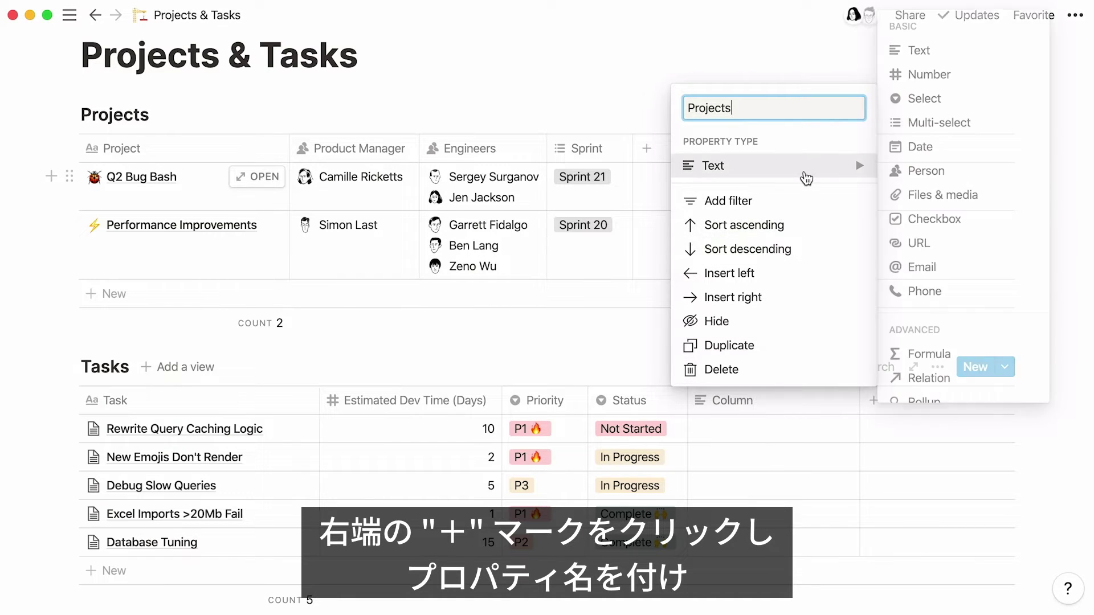
pyautogui.click(991, 385)
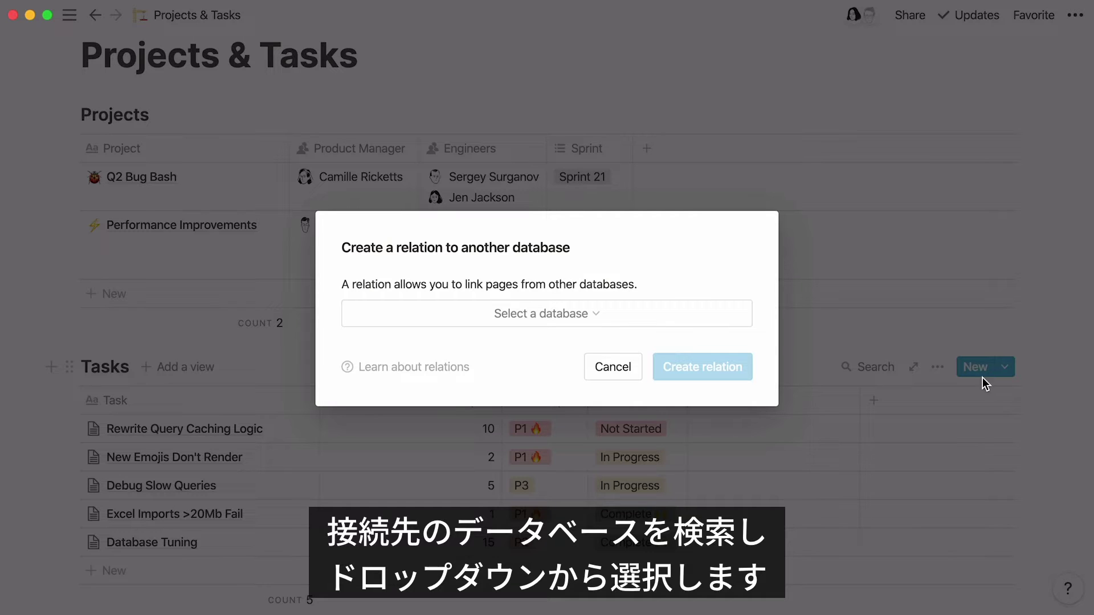
pyautogui.click(634, 315)
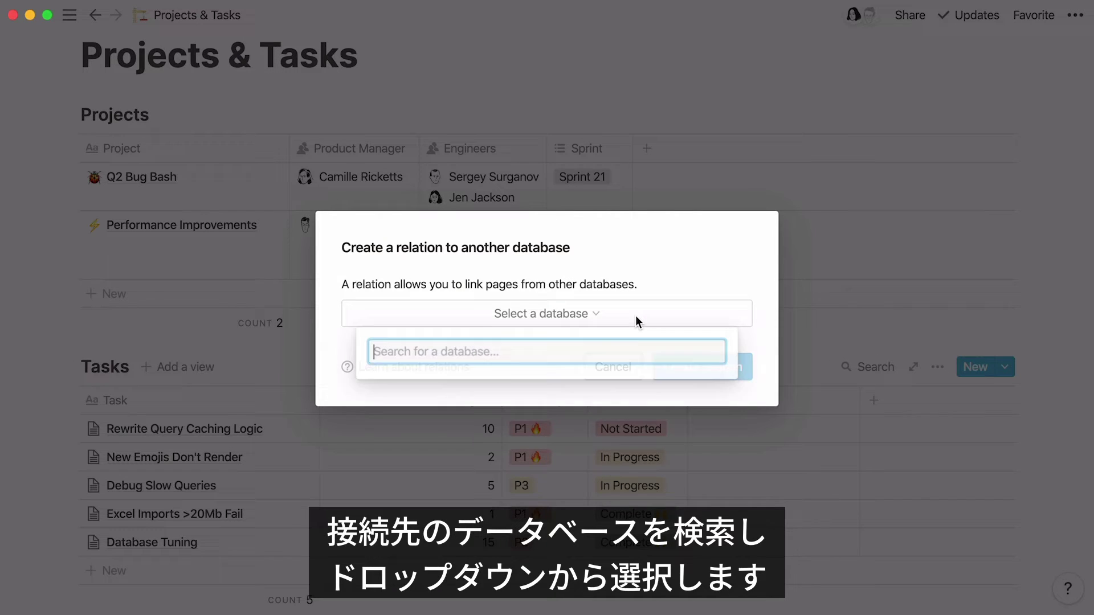
pyautogui.write('proj')
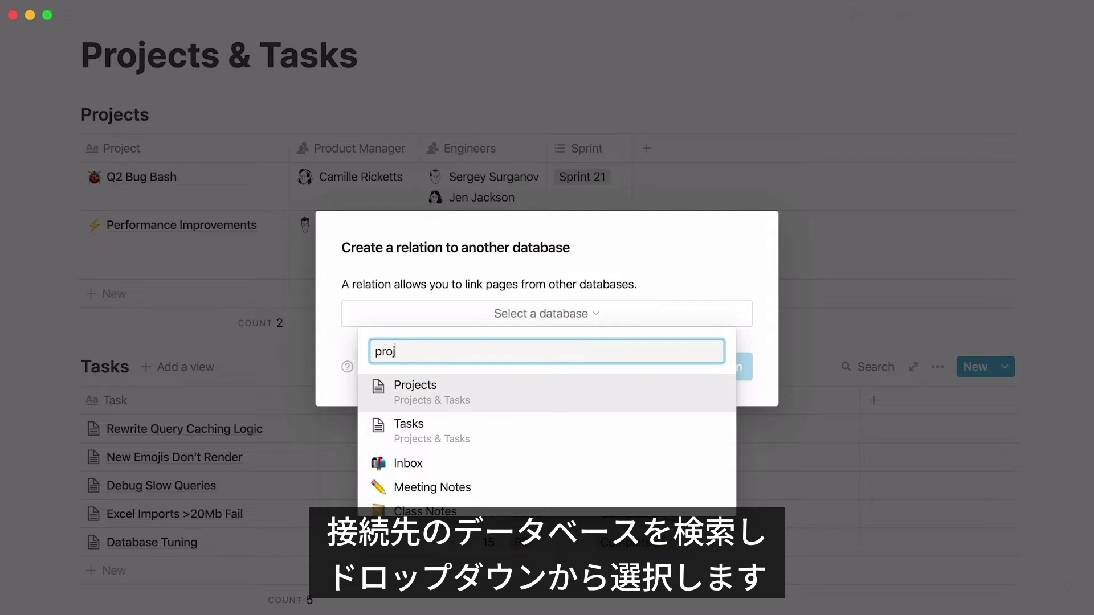
pyautogui.write('ects')
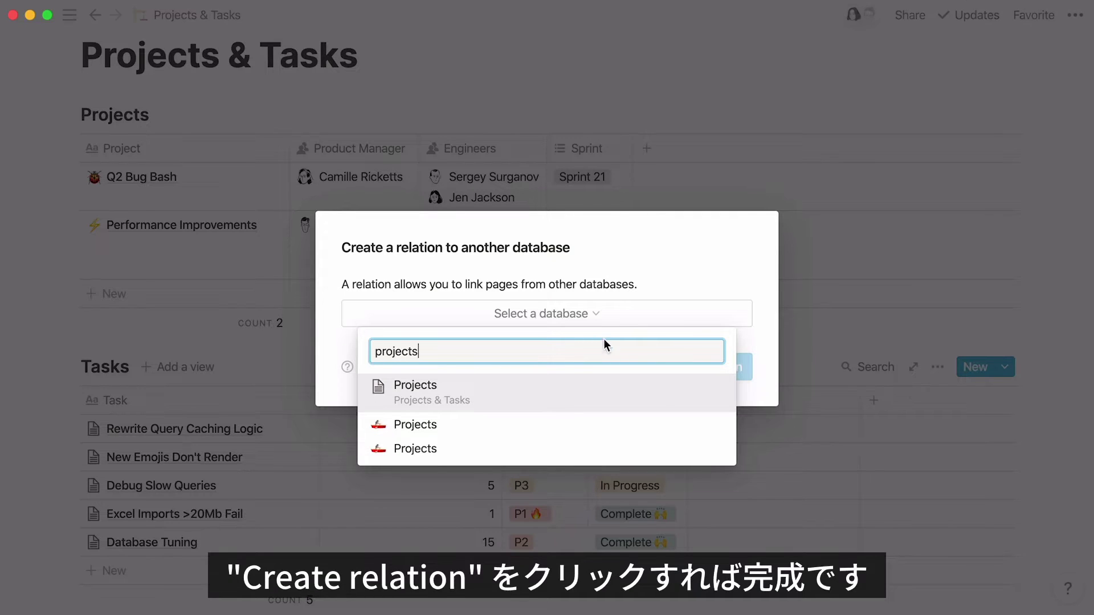
pyautogui.click(554, 386)
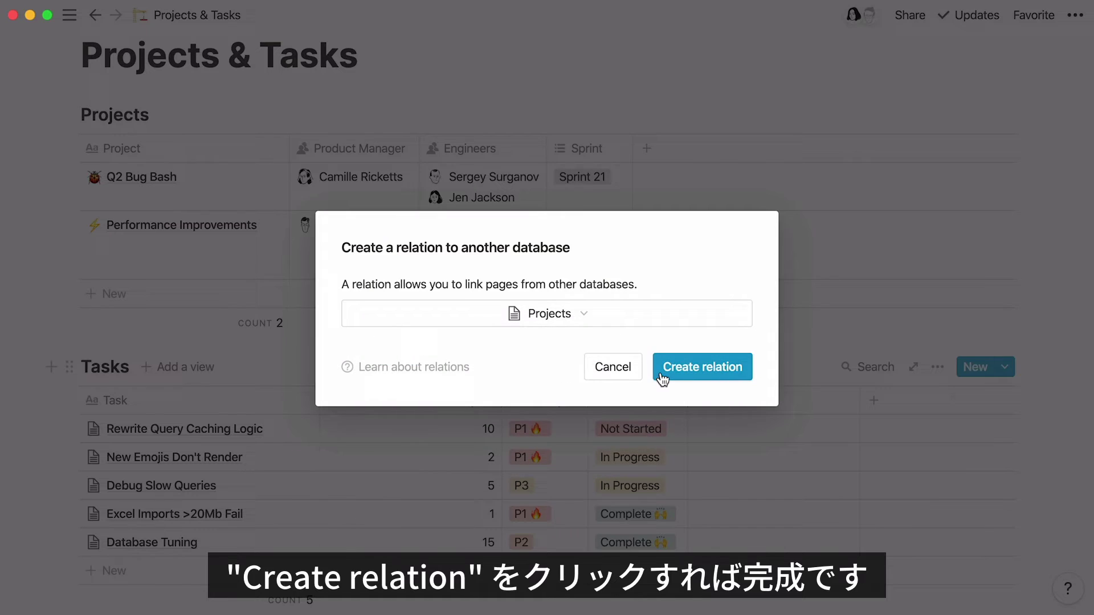
pyautogui.click(661, 373)
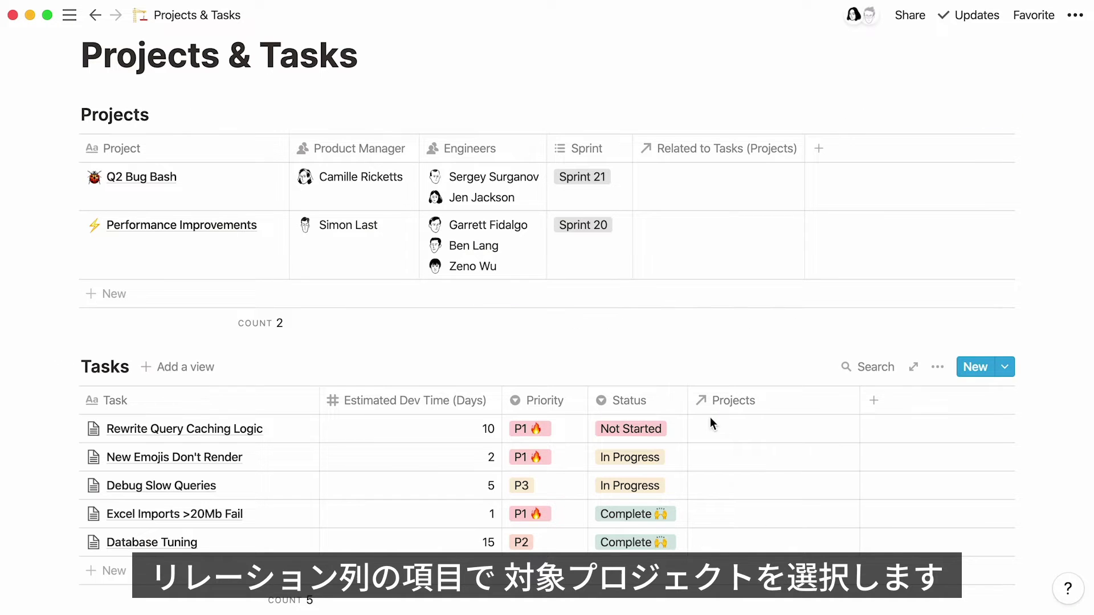
# Link the task Rewrite Query Caching Logic to the Performance Improvements project.
pyautogui.click(728, 426)
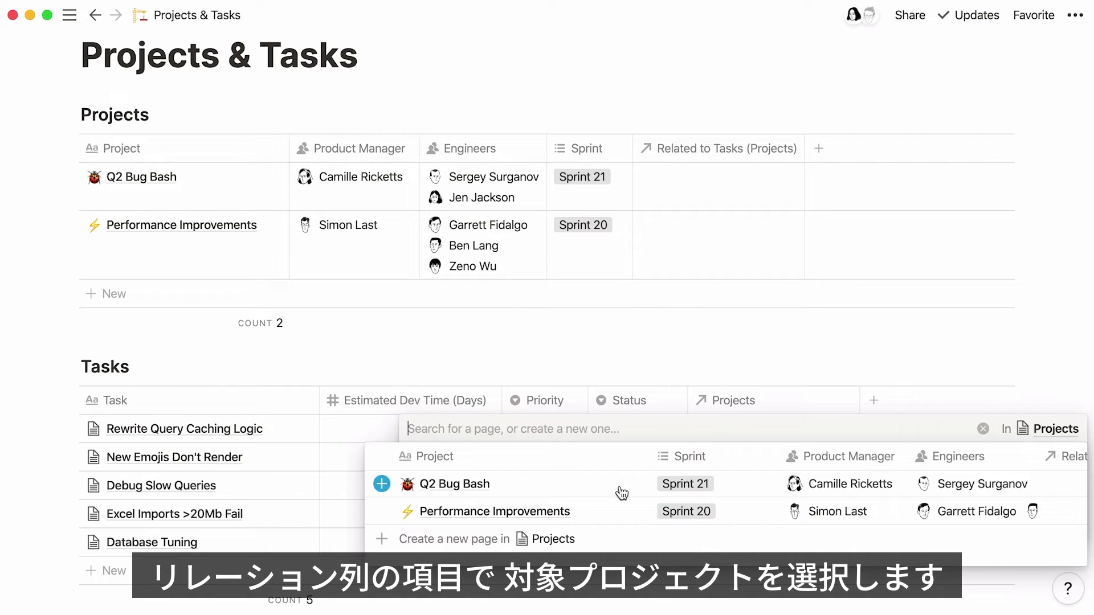
pyautogui.click(564, 514)
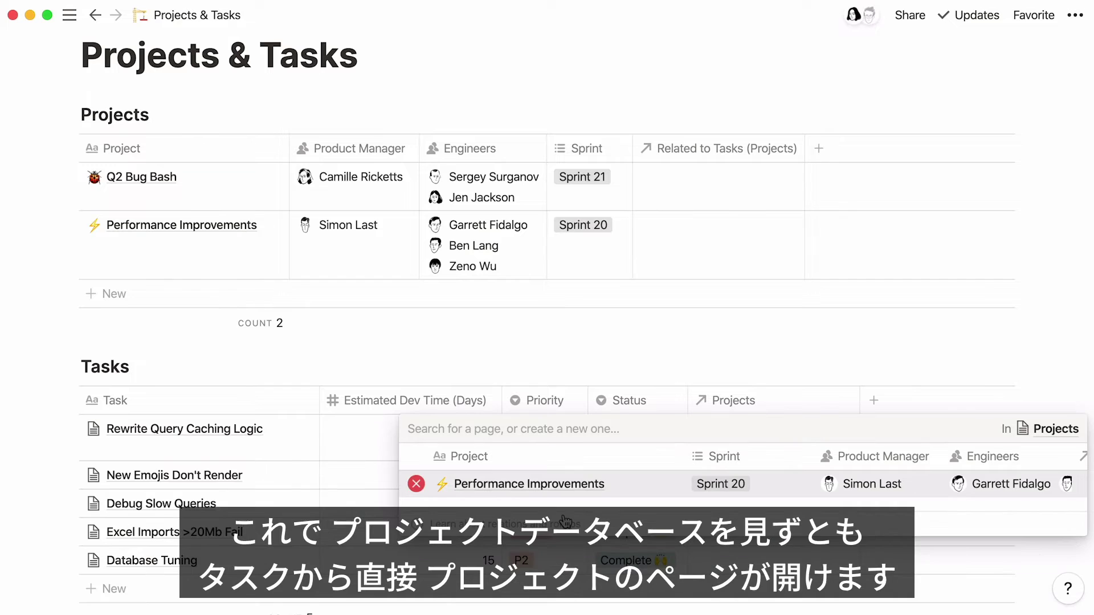
pyautogui.click(779, 358)
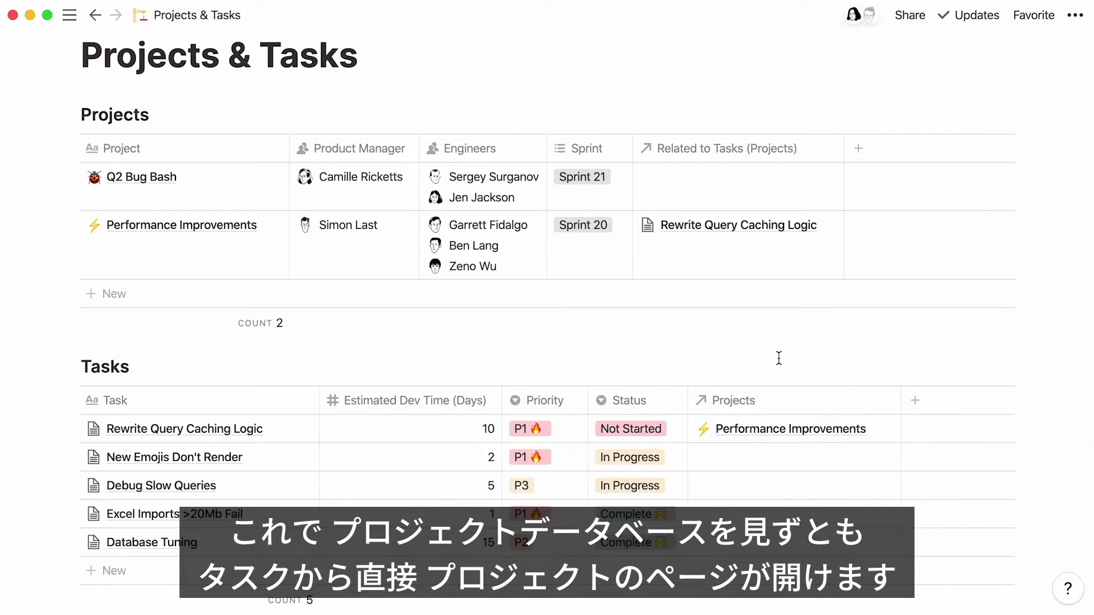
pyautogui.click(726, 431)
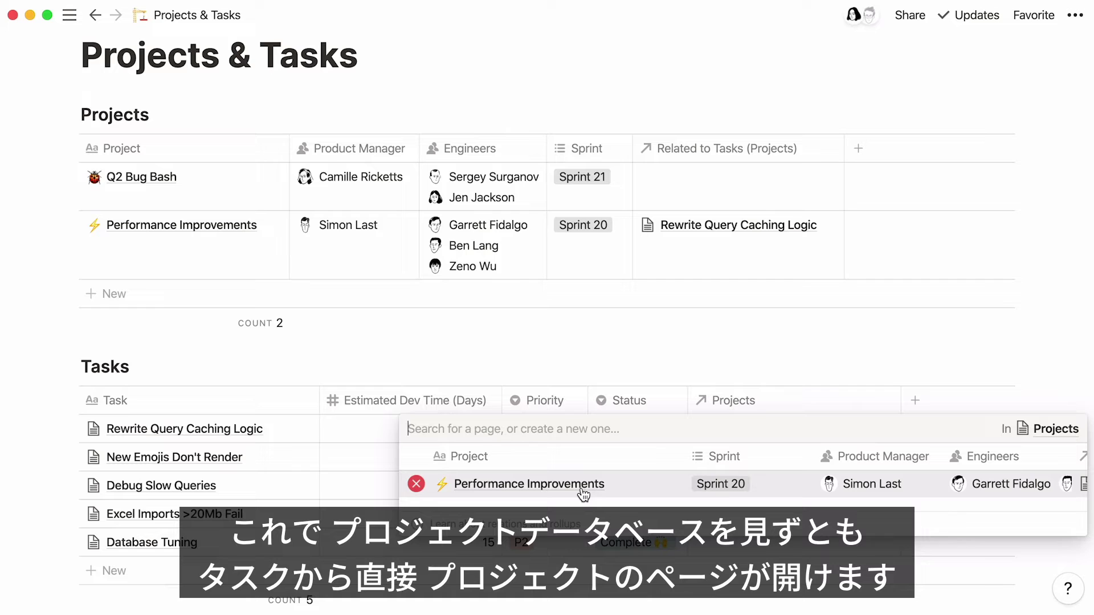
# Check Performance Improvements' linked task, then rename 'Related to Tasks (Projects)' to 'Tasks'.
pyautogui.click(786, 116)
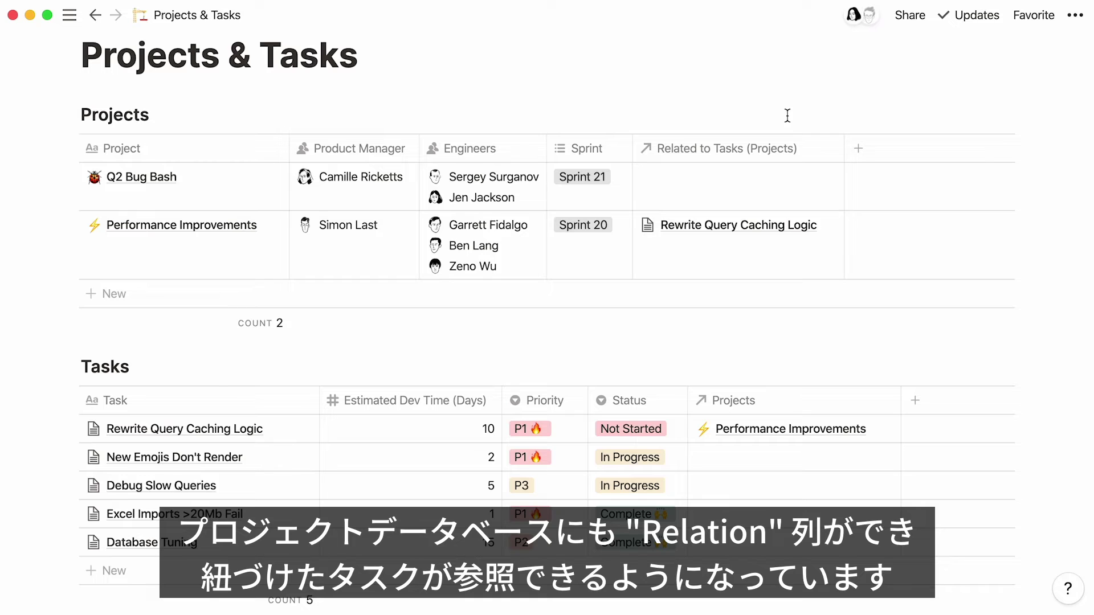
pyautogui.click(707, 231)
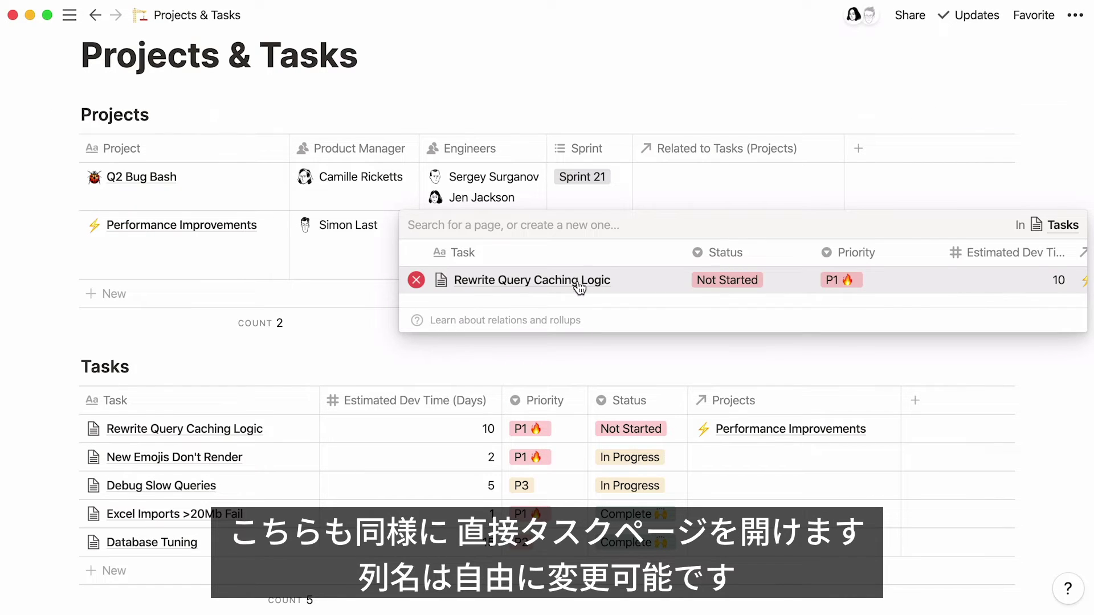
pyautogui.click(708, 150)
pyautogui.write('Tasks')
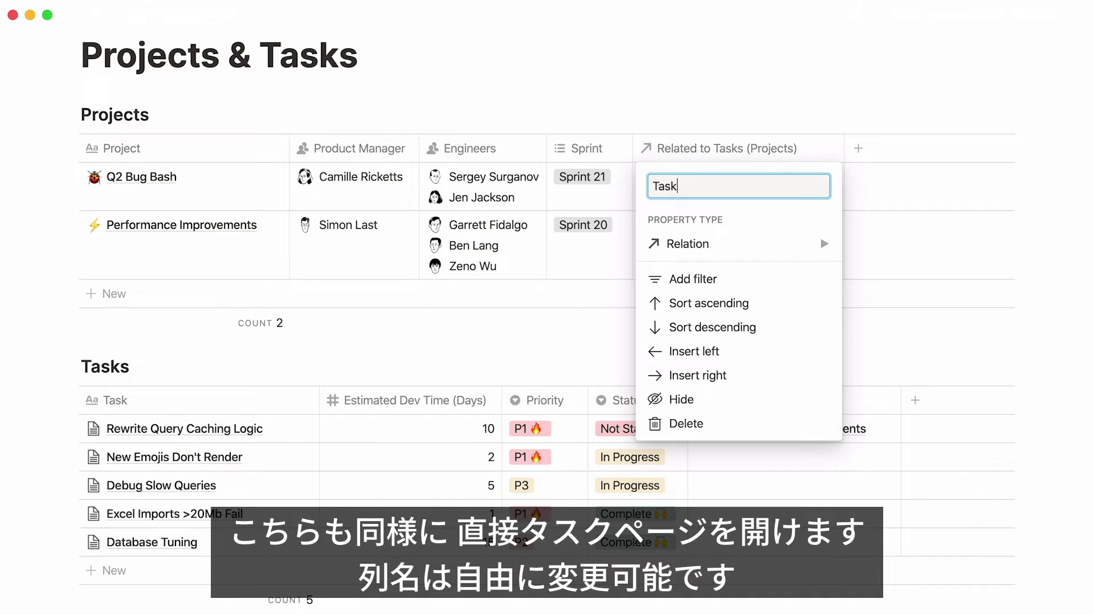
pyautogui.click(746, 109)
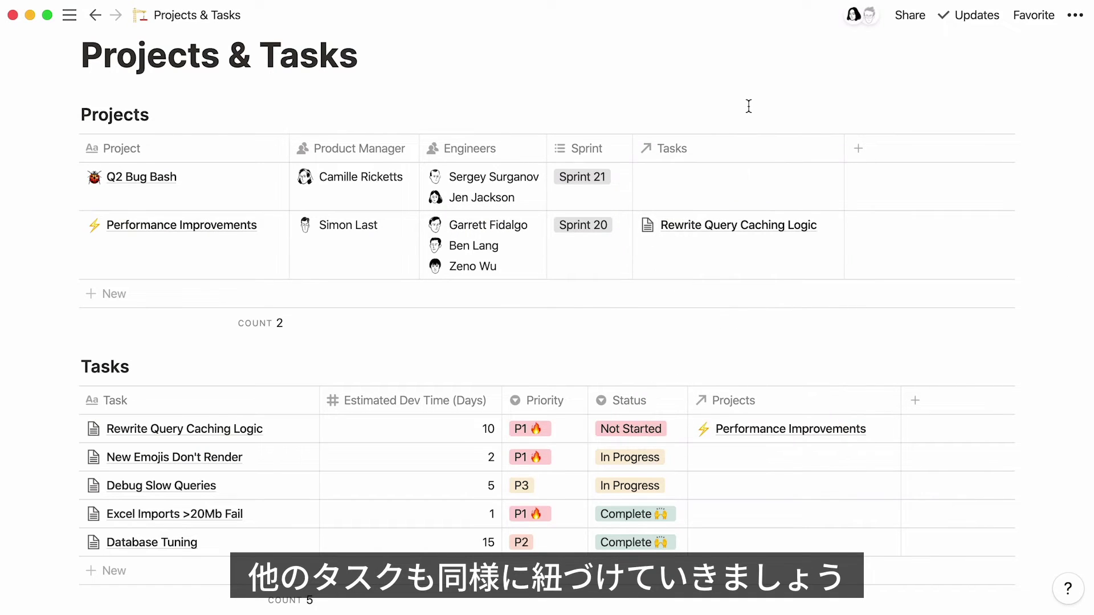
# Link New Emojis Don't Render to Q2 Bug Bash and Debug Slow Queries to Performance Improvements.
pyautogui.click(761, 455)
pyautogui.click(569, 515)
pyautogui.press('Escape')
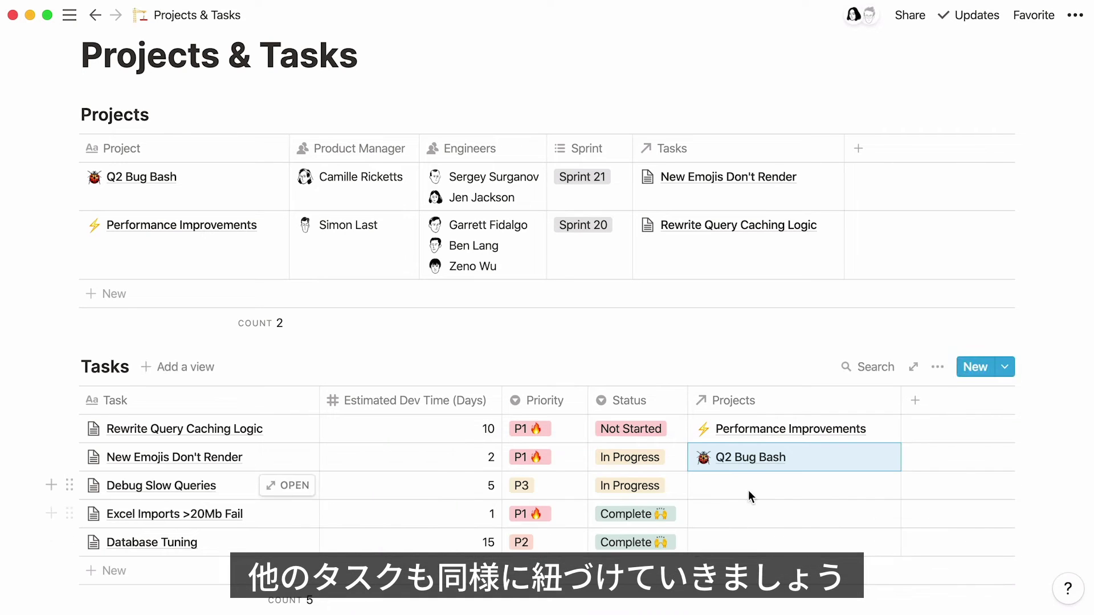
pyautogui.press('Down')
pyautogui.press('Return')
pyautogui.click(598, 554)
pyautogui.press('Escape')
# Link Excel Imports >20Mb Fail to Q2 Bug Bash and Database Tuning to Performance Improvements.
pyautogui.press('Down')
pyautogui.press('Return')
pyautogui.click(625, 525)
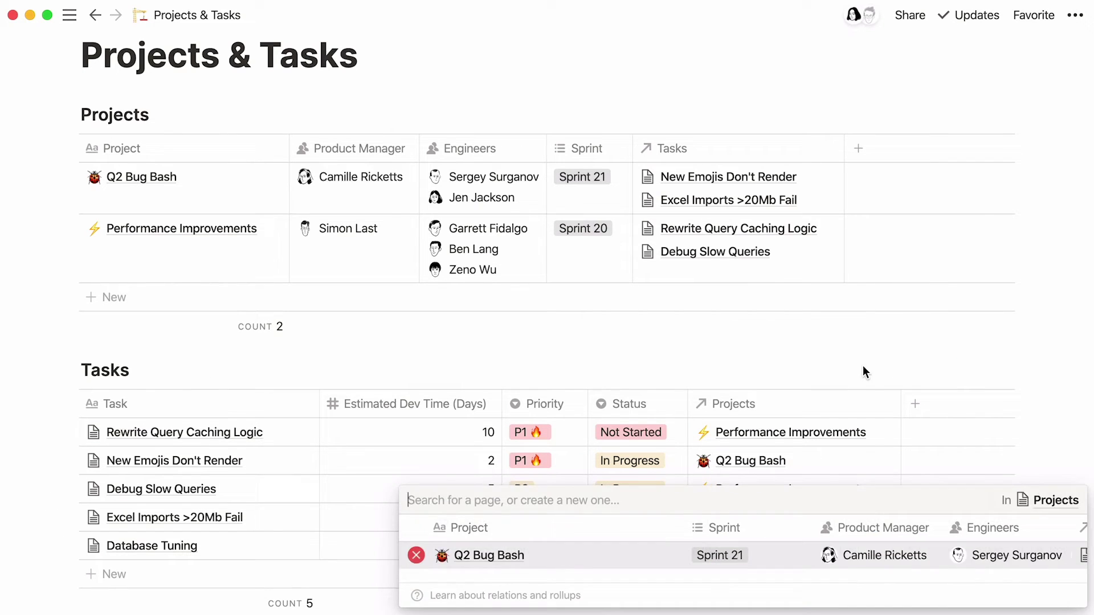
pyautogui.press('Escape')
pyautogui.press('Down')
pyautogui.press('Return')
pyautogui.click(595, 552)
pyautogui.press('Escape')
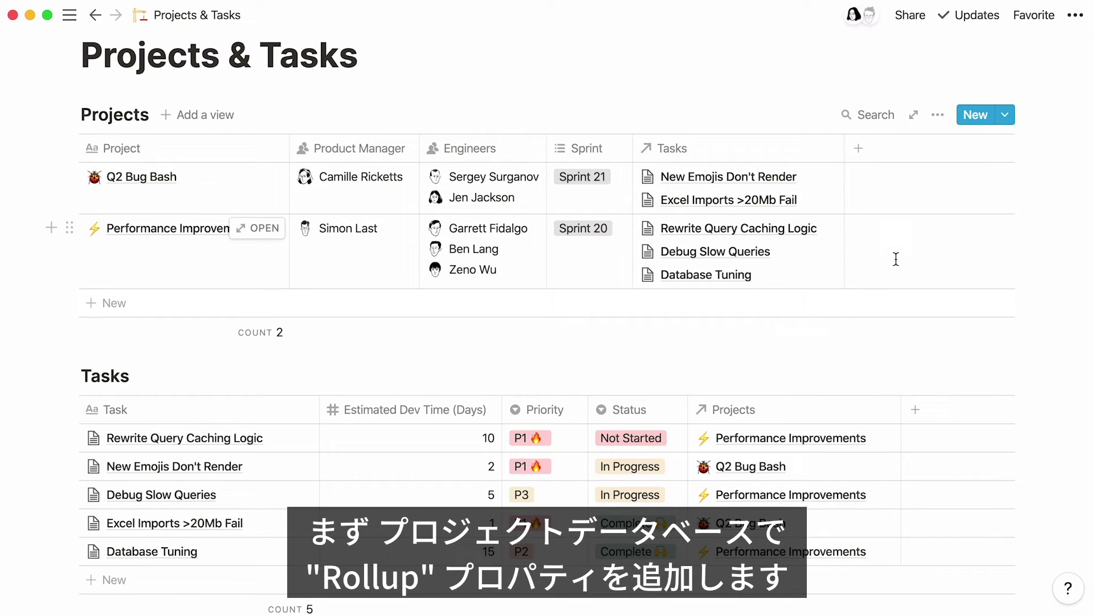
# Add a Rollup property named 'Estimated Total Dev Time (Days)' to the Projects table.
pyautogui.click(860, 154)
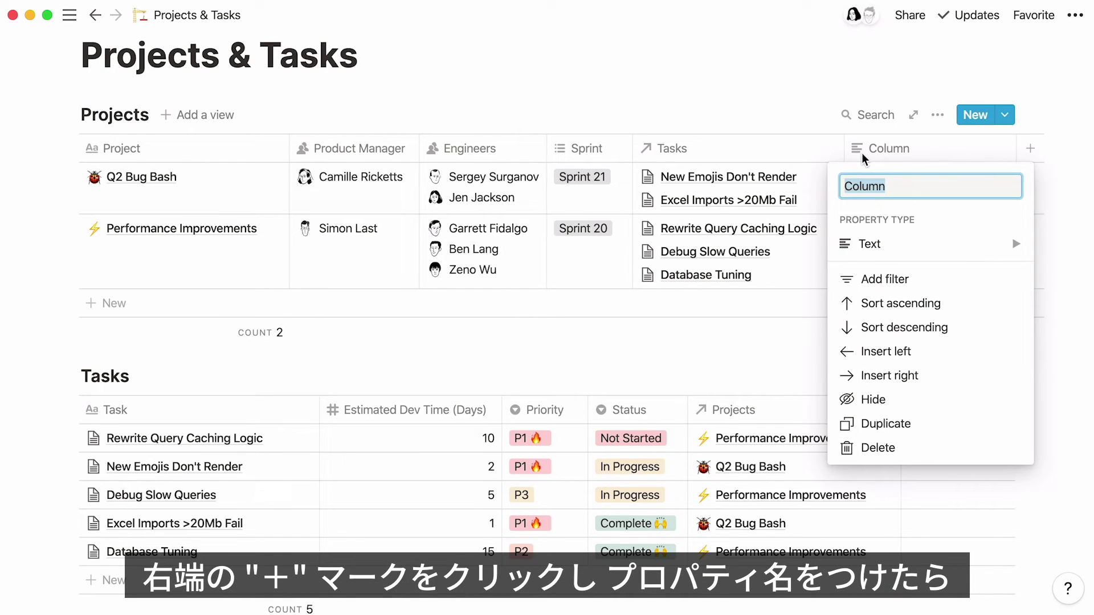
pyautogui.write('Estimated Total Dev Tim')
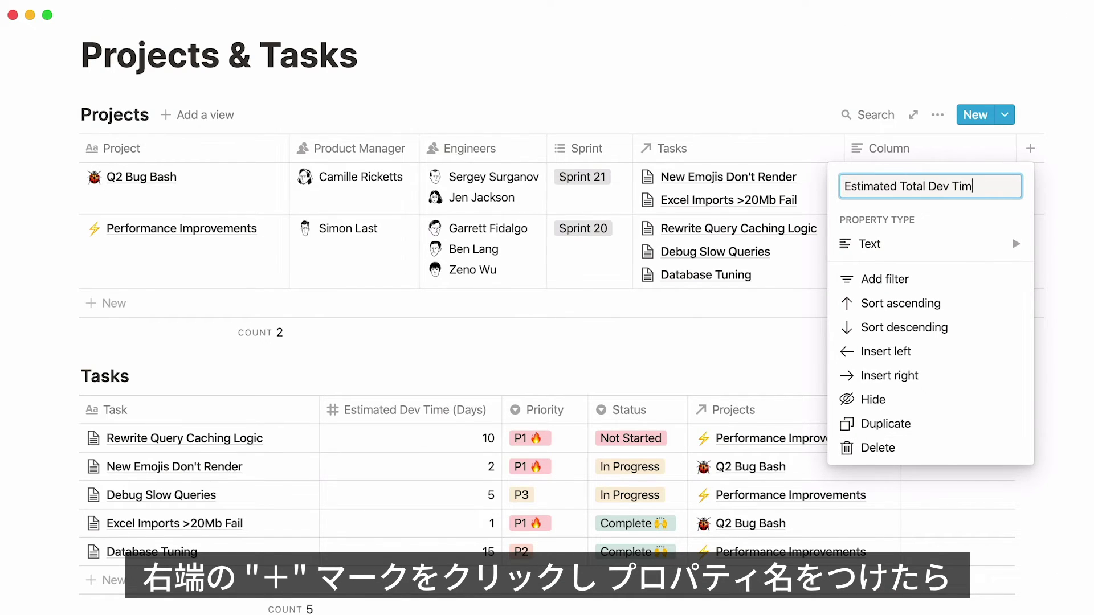
pyautogui.write('e (Days)')
pyautogui.click(912, 244)
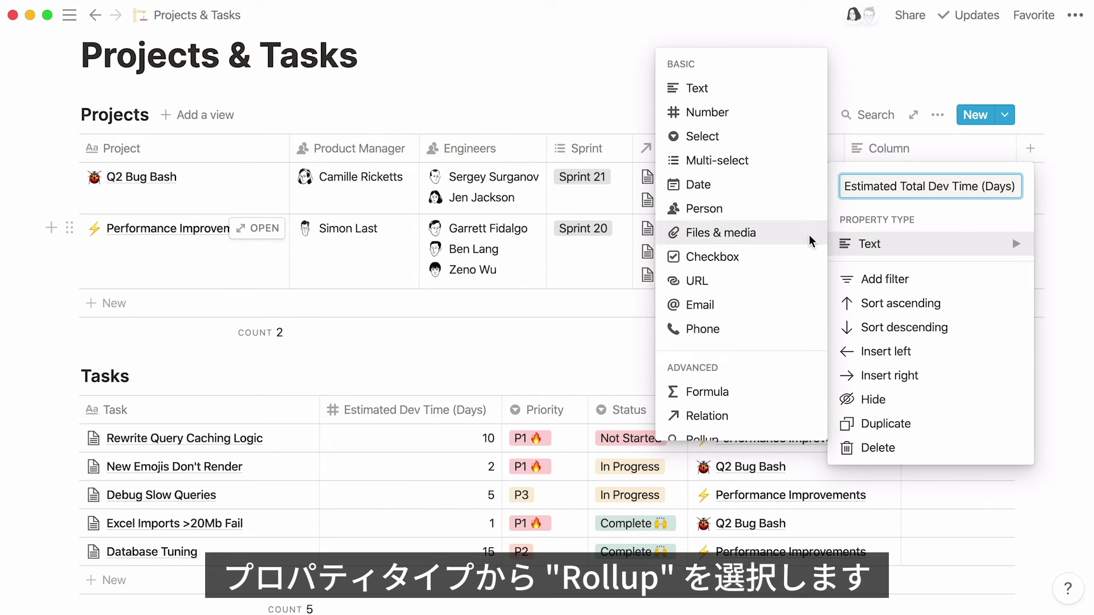
pyautogui.scroll(-3, 788, 234)
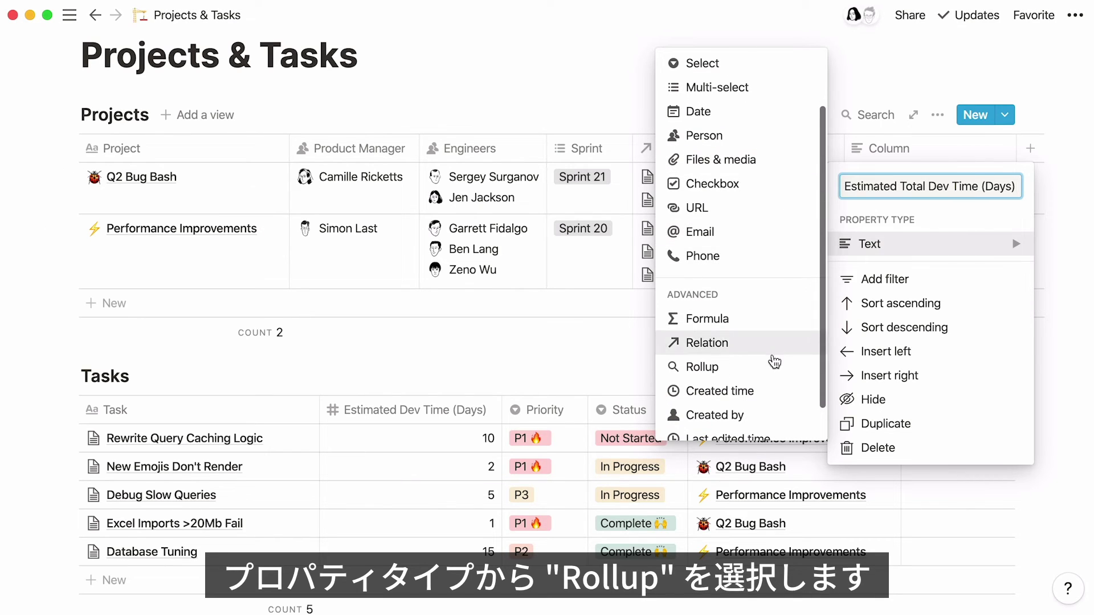
pyautogui.click(774, 374)
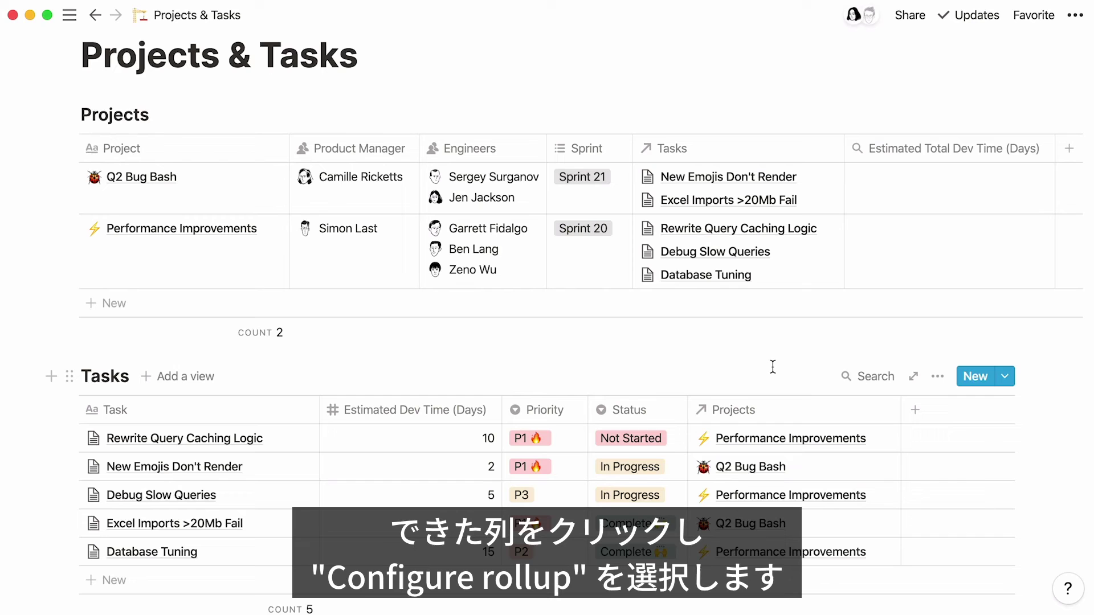
pyautogui.click(960, 158)
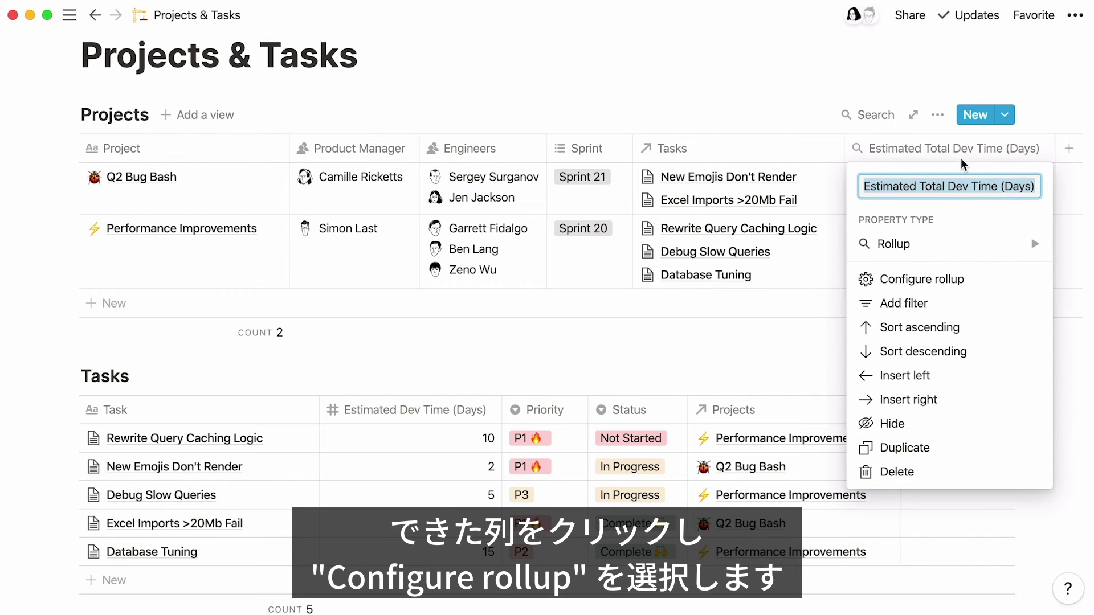
# Configure the rollup to Sum Estimated Dev Time (Days) through the Tasks relation.
pyautogui.click(981, 284)
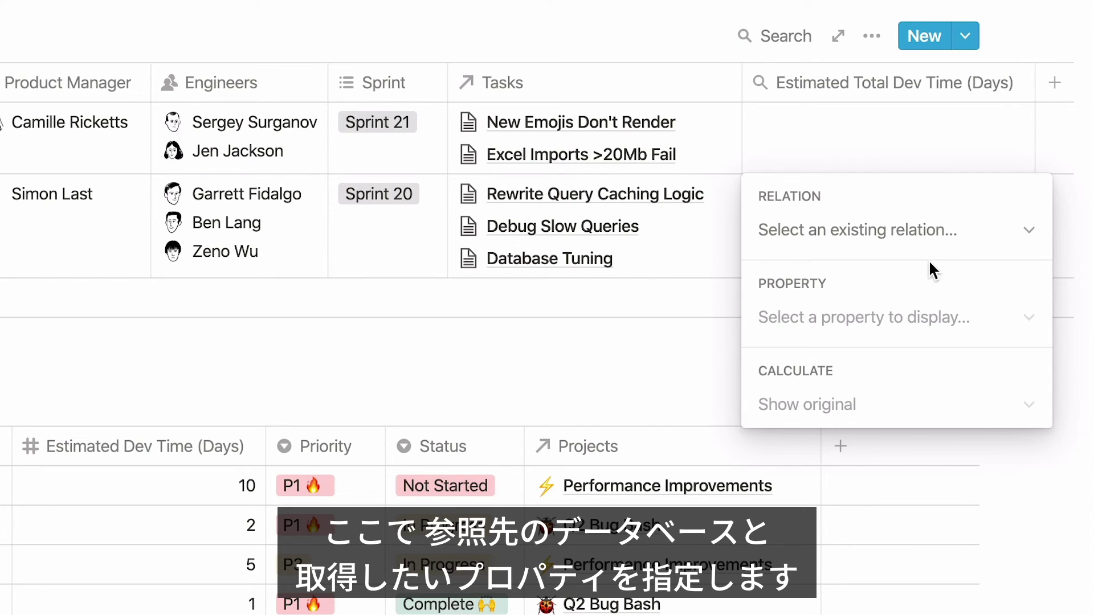
pyautogui.click(970, 227)
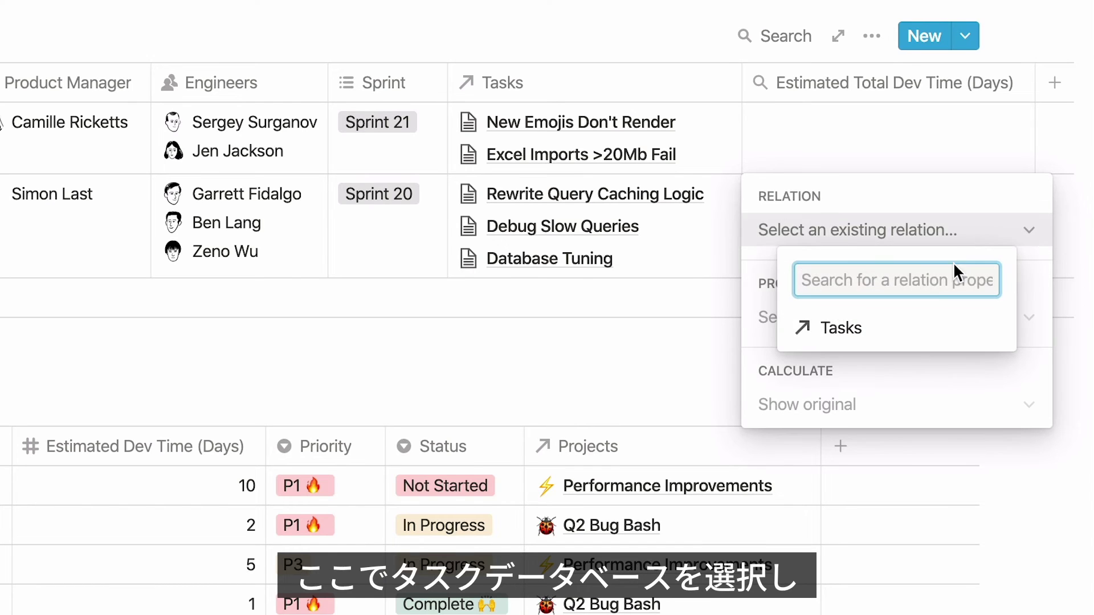
pyautogui.click(910, 335)
pyautogui.click(918, 318)
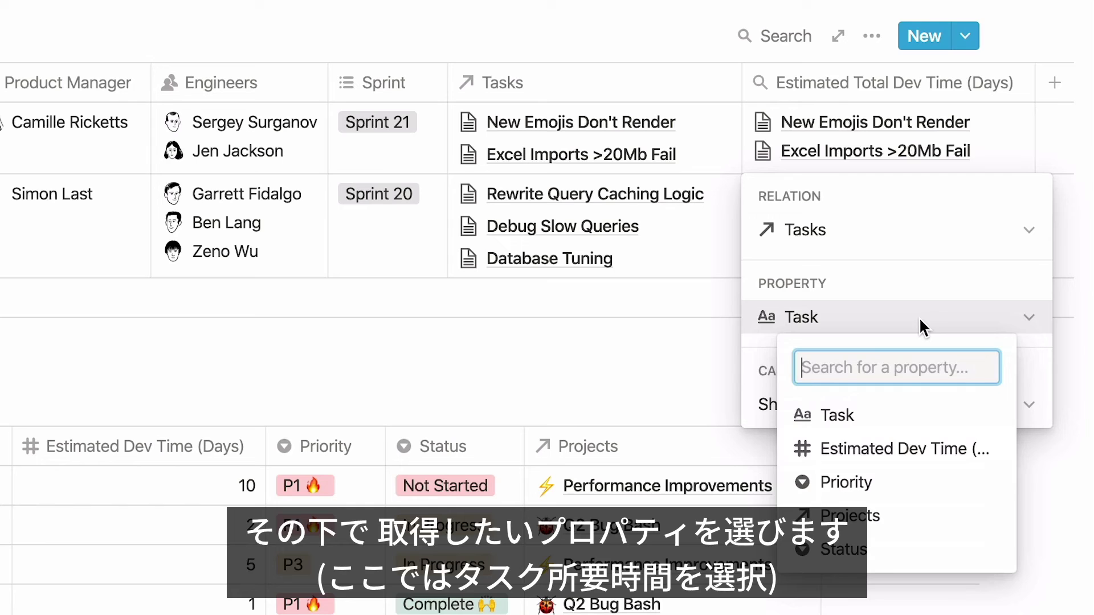
pyautogui.click(901, 456)
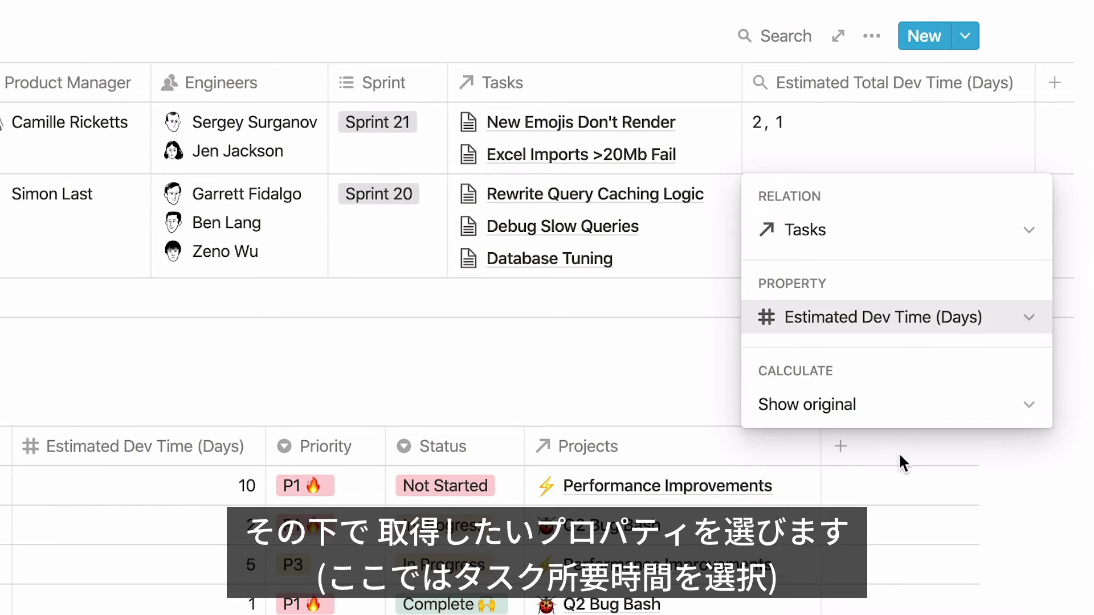
pyautogui.click(947, 406)
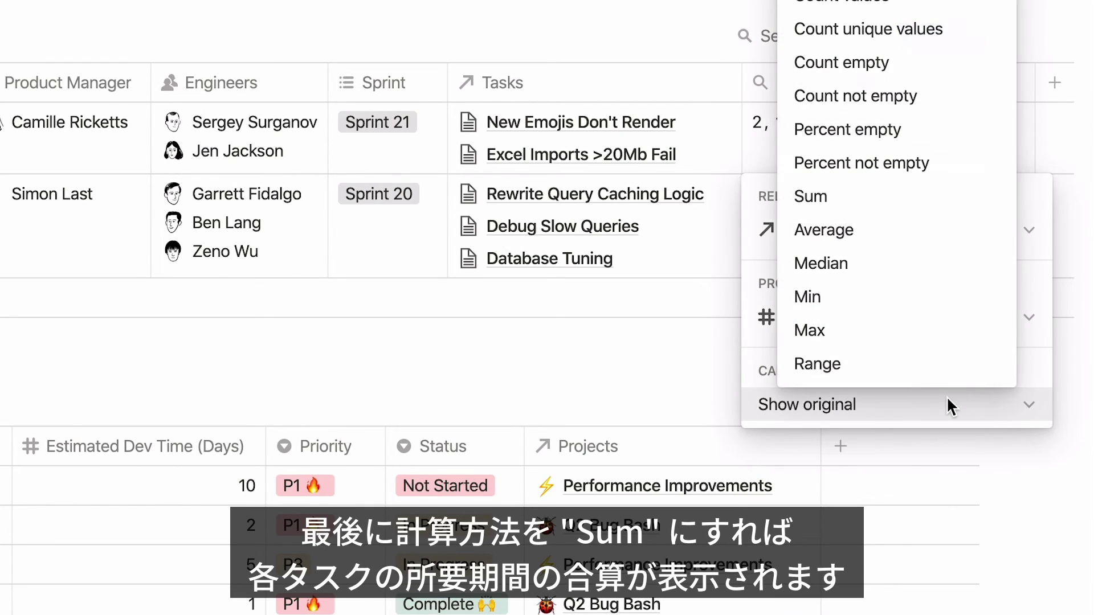
pyautogui.click(933, 205)
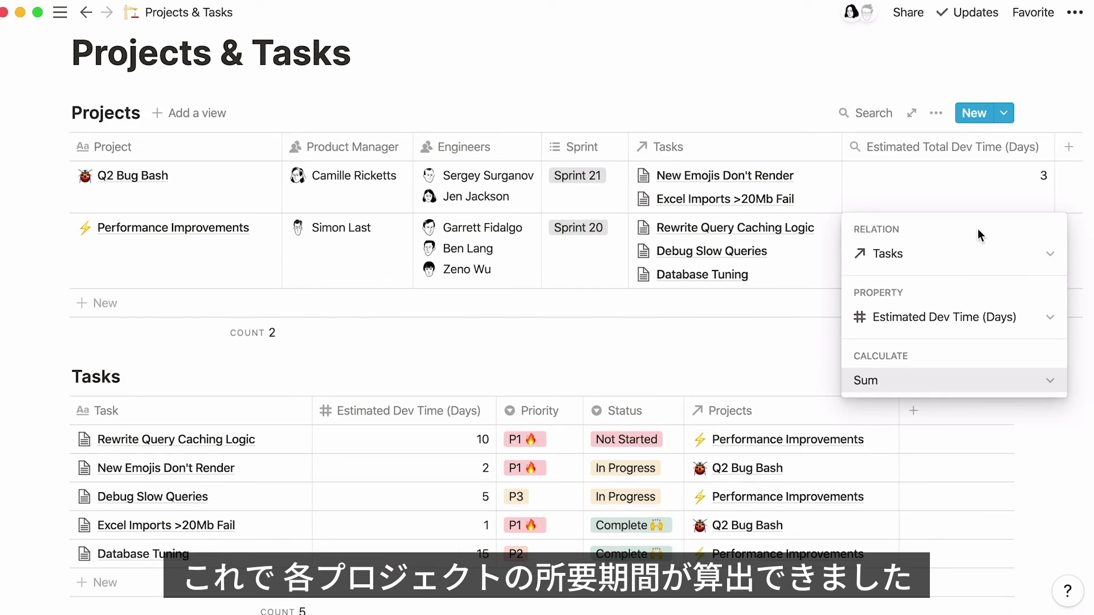
# Close the rollup settings and review the project totals of 3 and 30.
pyautogui.click(868, 77)
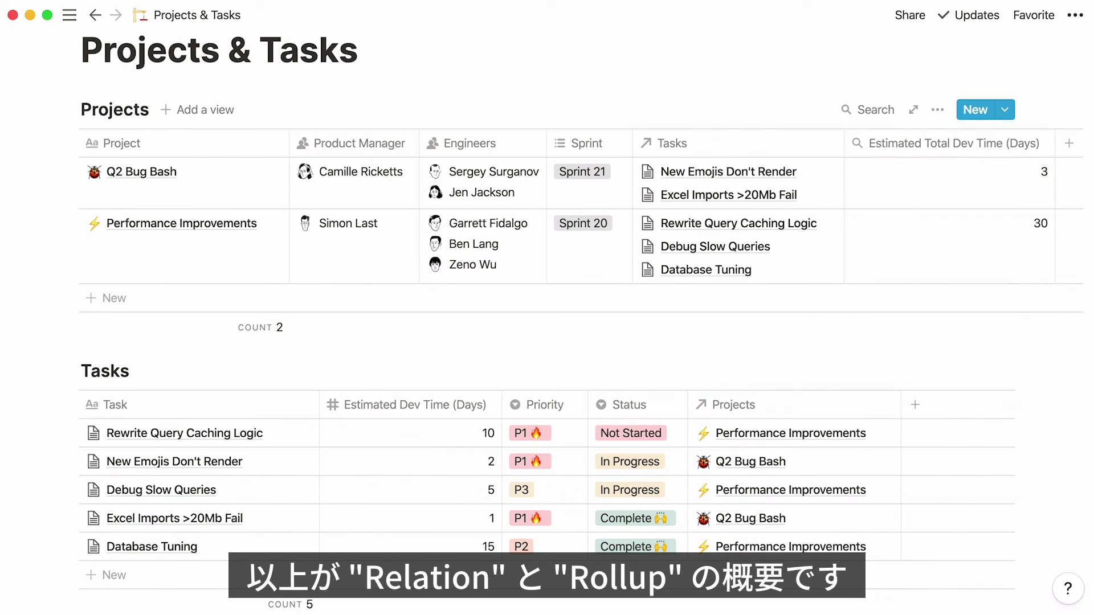
pyautogui.scroll(-2, 888, 238)
pyautogui.scroll(-1, 581, 319)
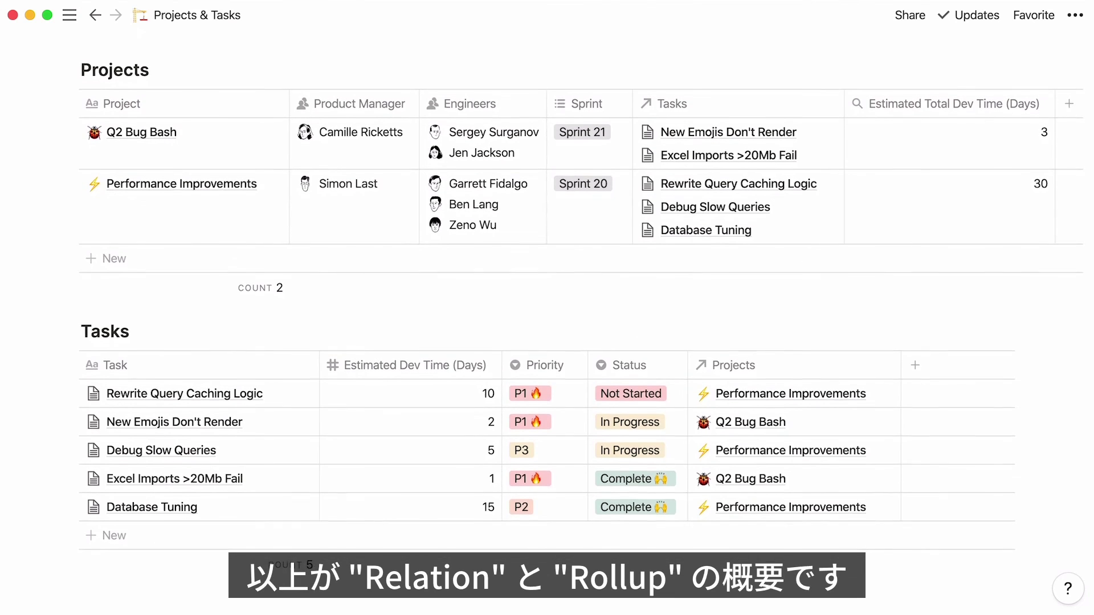